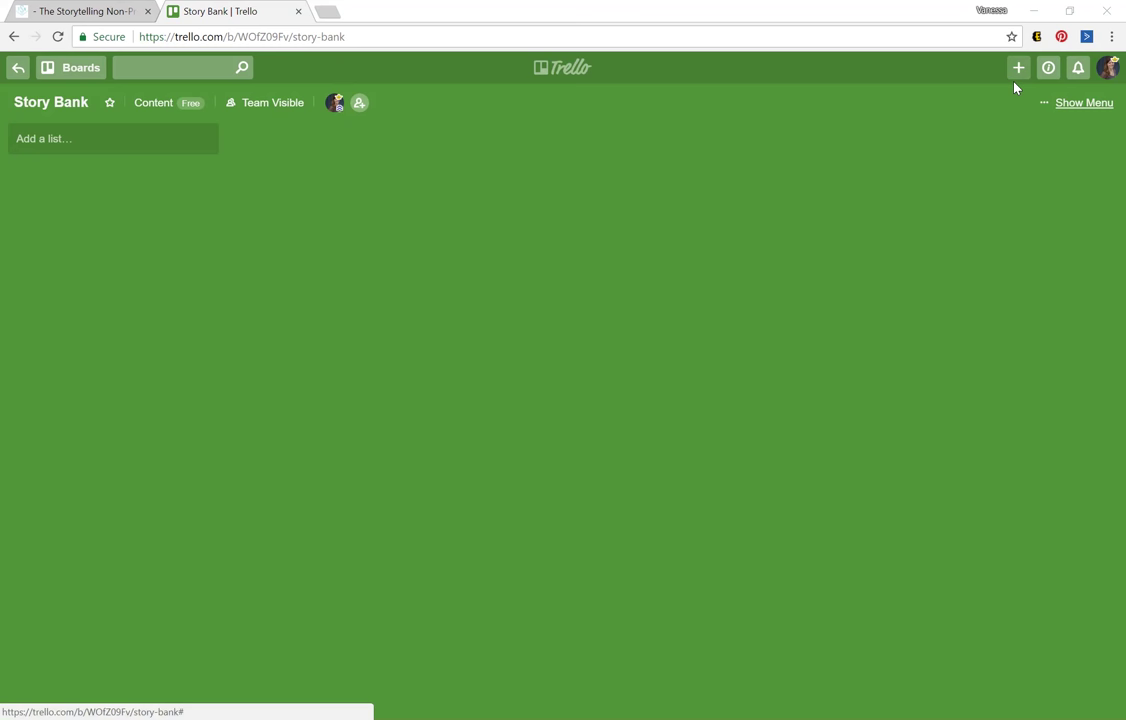
click(1017, 69)
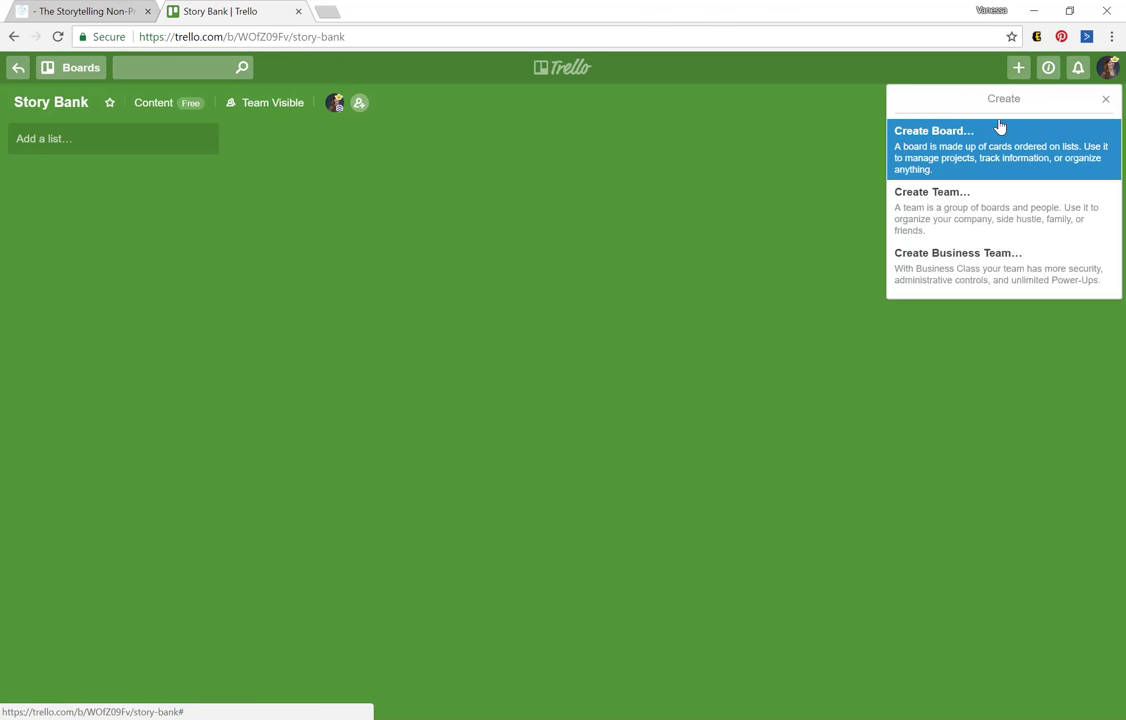
click(621, 115)
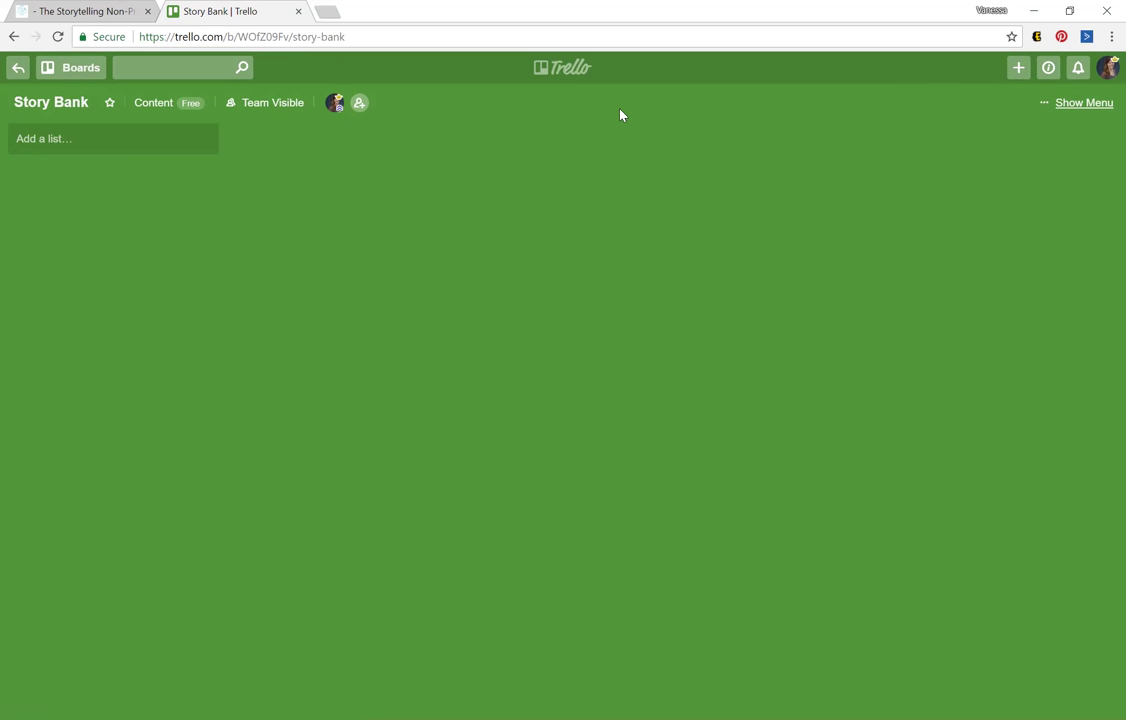
click(53, 104)
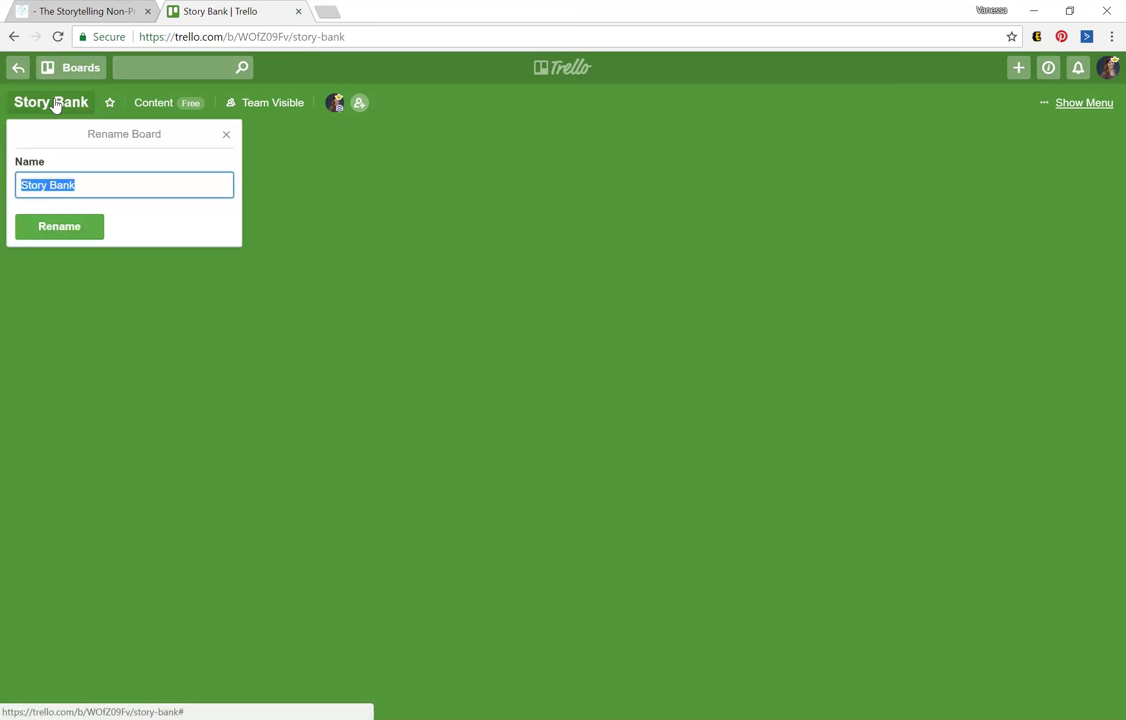
click(66, 234)
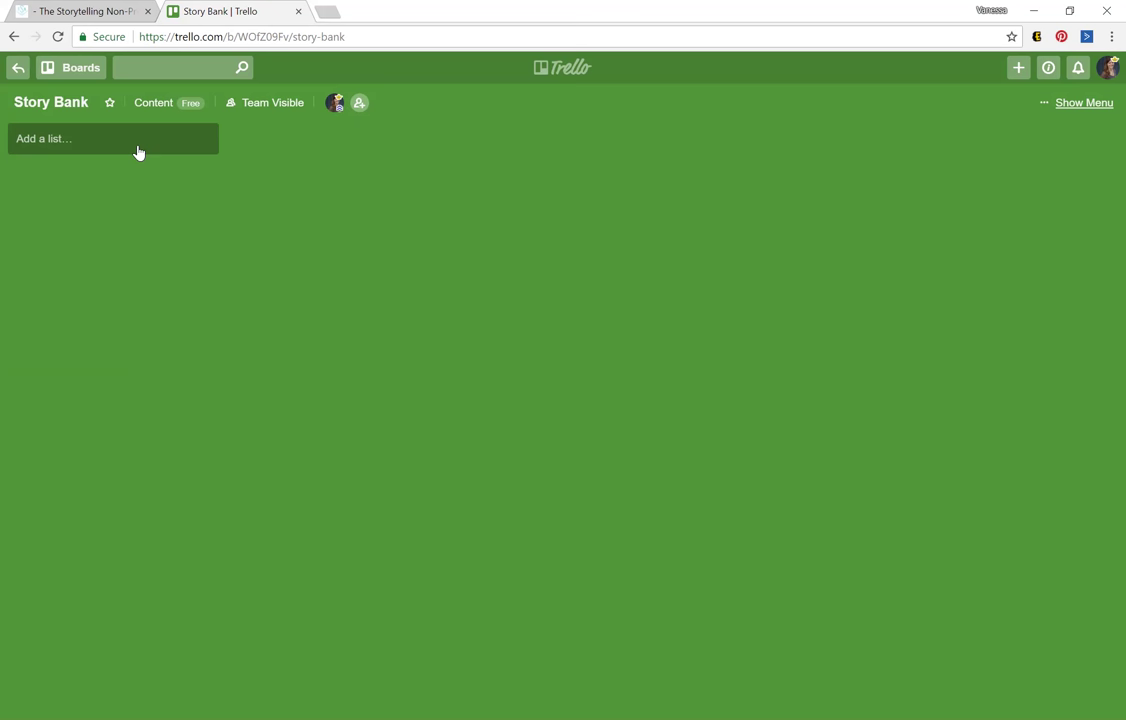
Create the board's first list, named 'Story Leads & Ideas'.
right_click(139, 151)
click(84, 130)
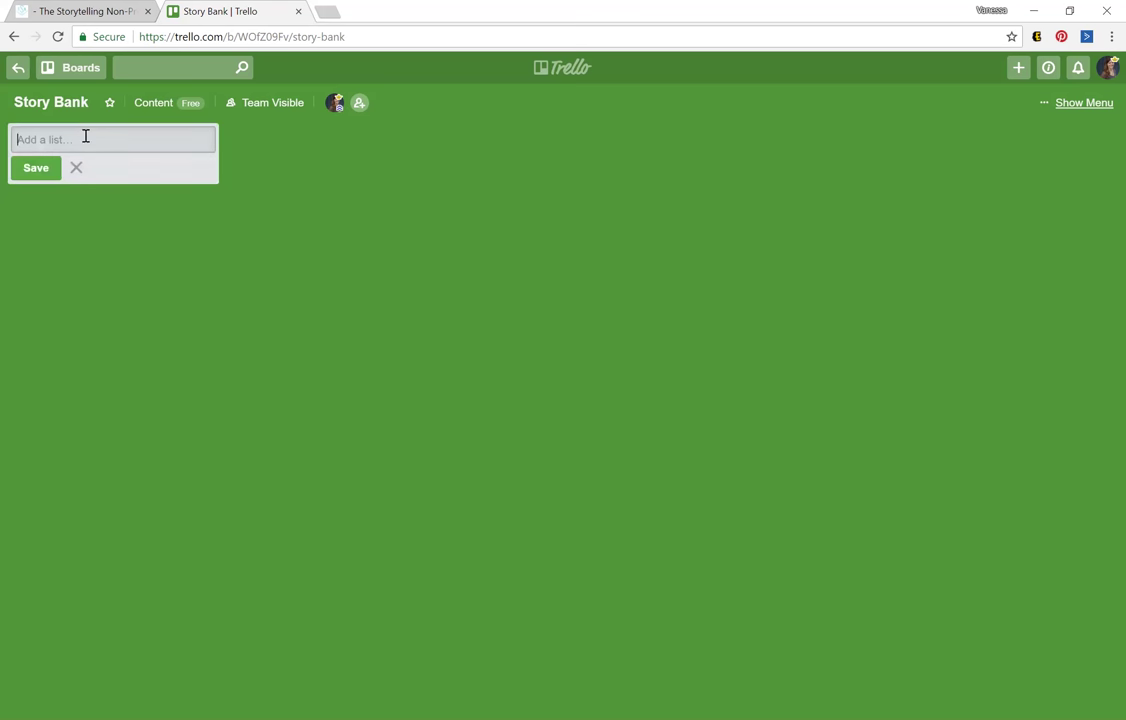
text(Story Leads & Ideas)
key(Return)
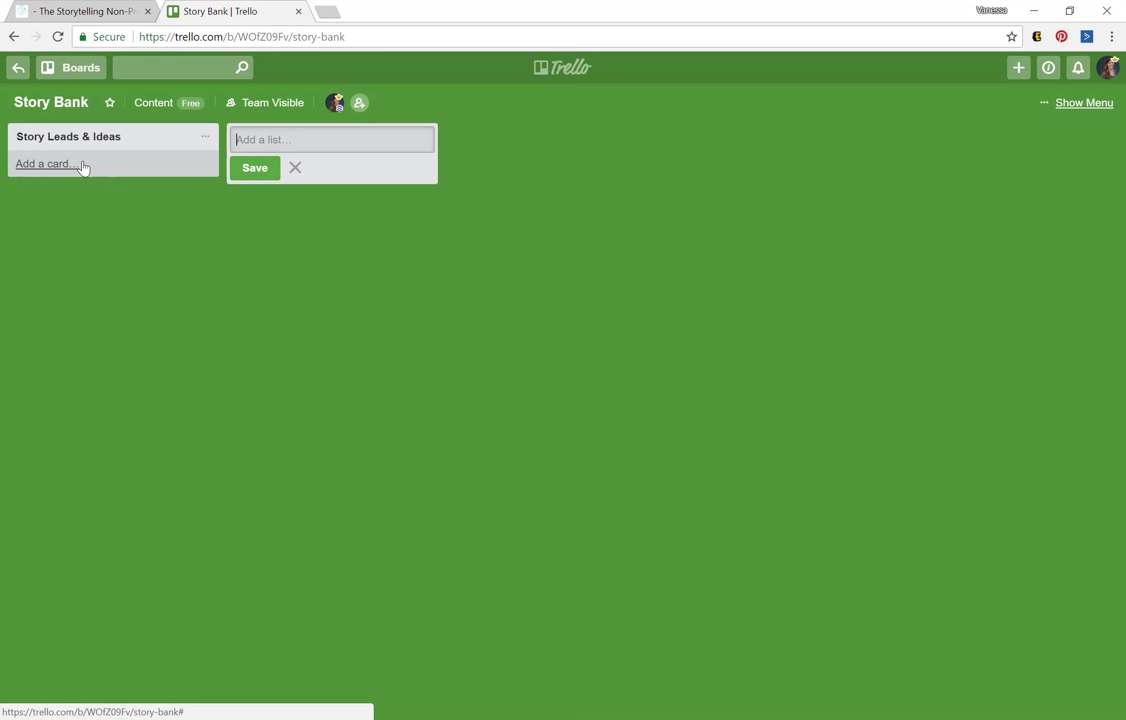
Add cards 'Story about women's program' and 'Story about children's summer program' to Story Leads & Ideas.
click(63, 162)
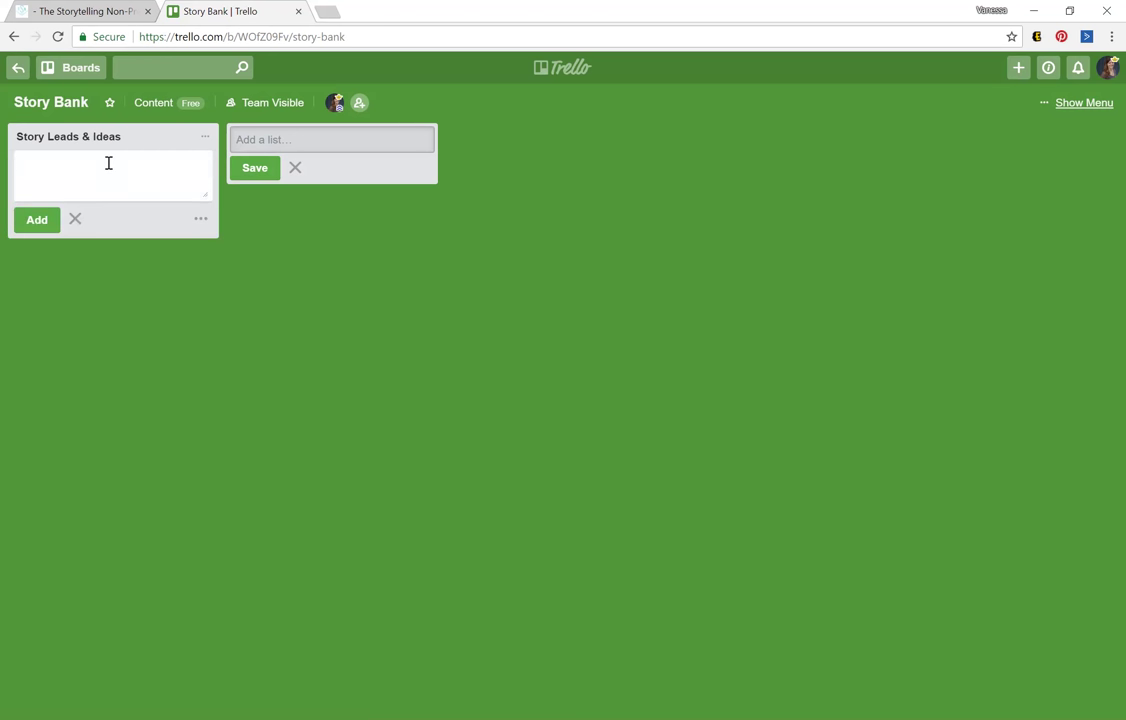
text(Sotr)
key(BackSpace)
key(BackSpace)
text(tory about women's program)
key(Return)
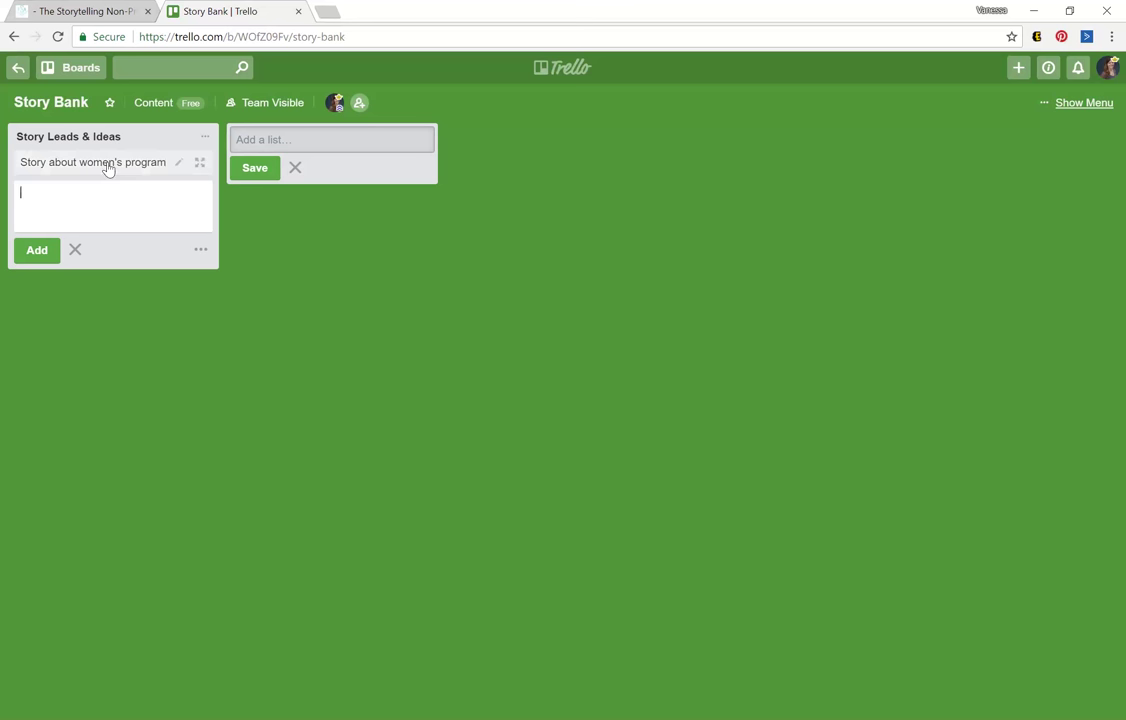
text(Story about)
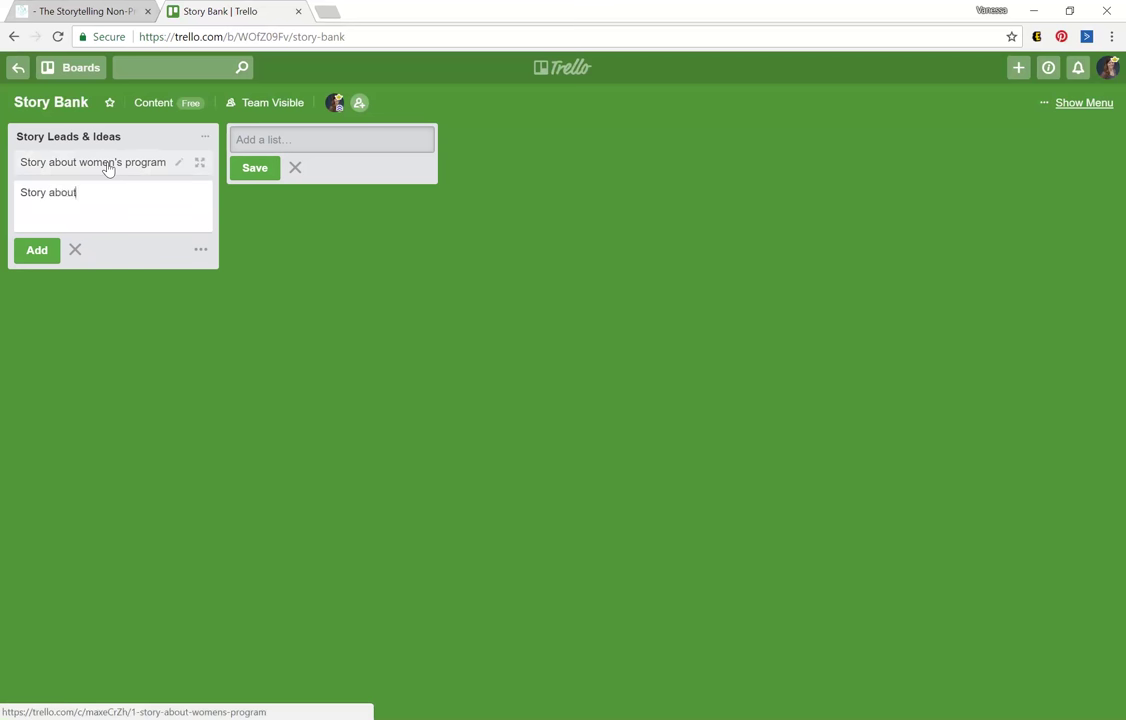
key(BackSpace)
text(t children's summme)
key(BackSpace)
key(BackSpace)
key(BackSpace)
text(mer program)
key(Return)
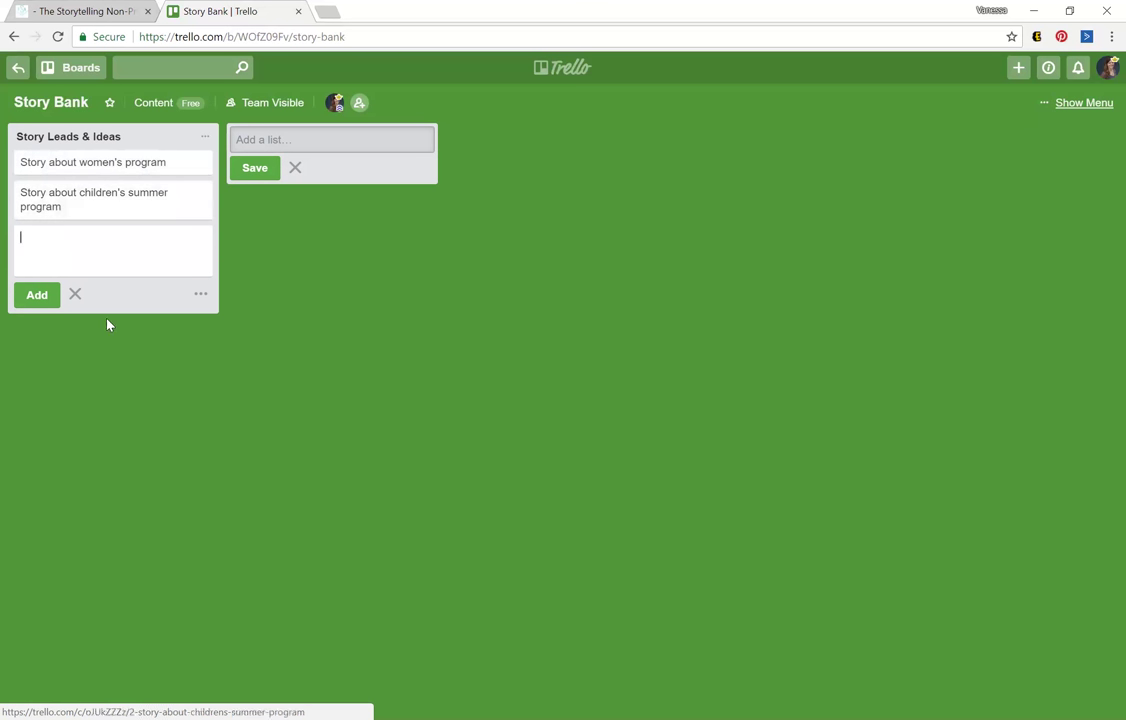
click(75, 294)
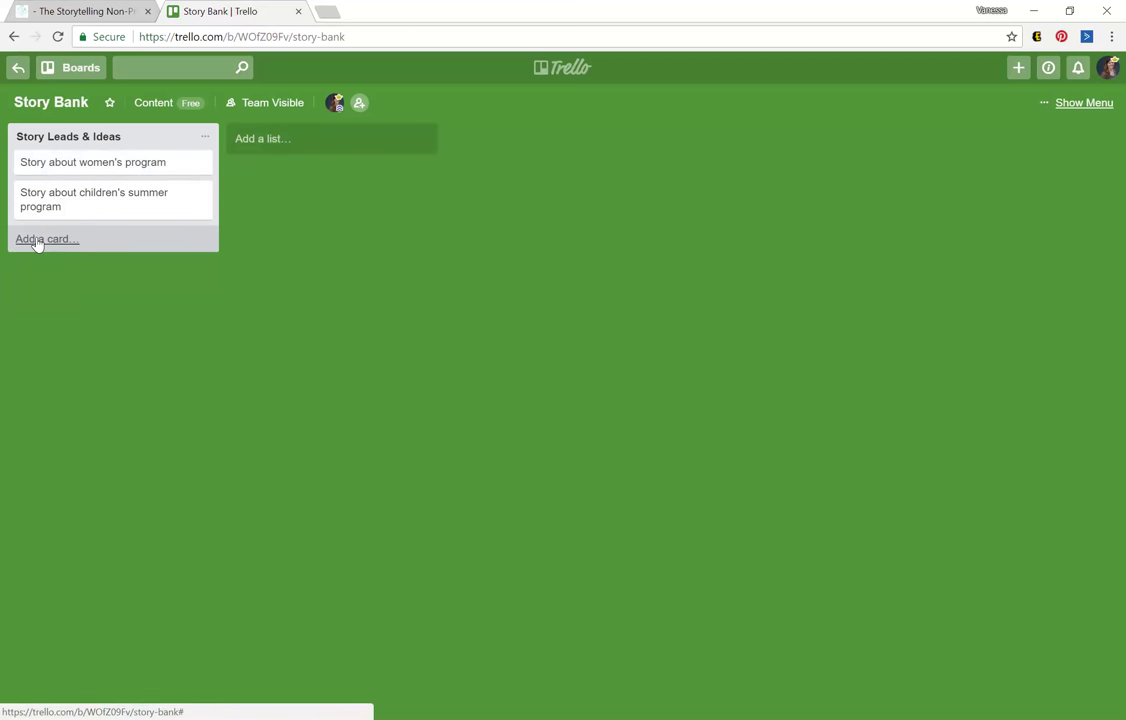
Create a second list named 'Interview Notes'.
click(266, 141)
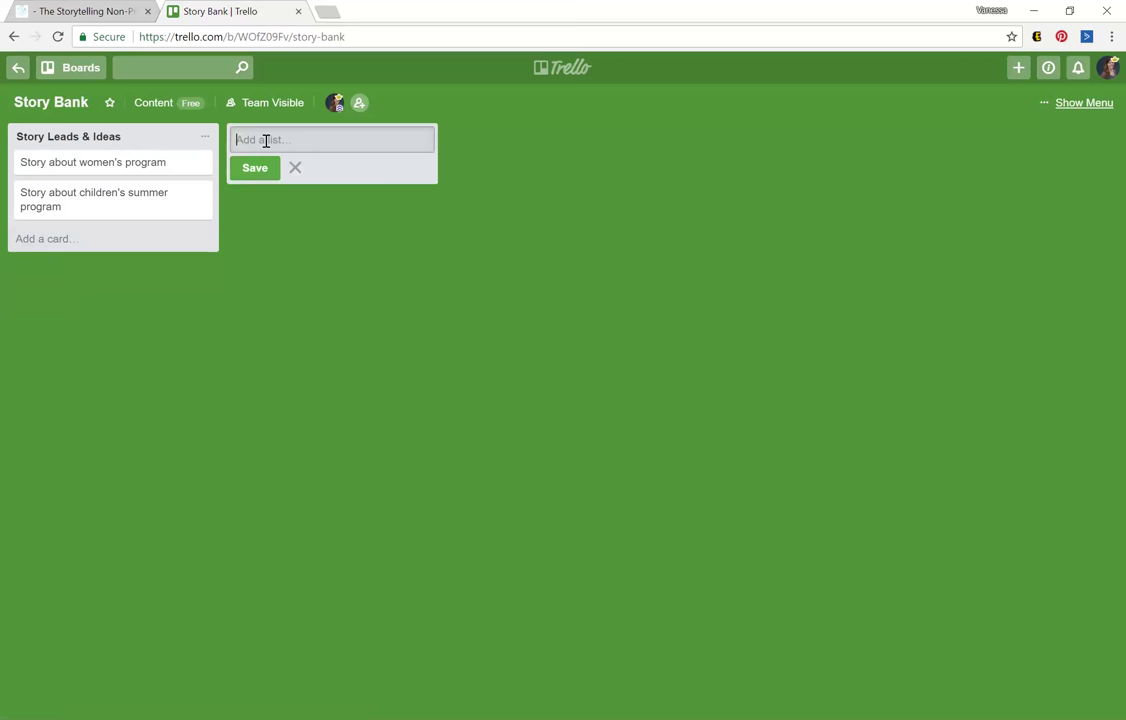
text(Interview Notes)
key(Return)
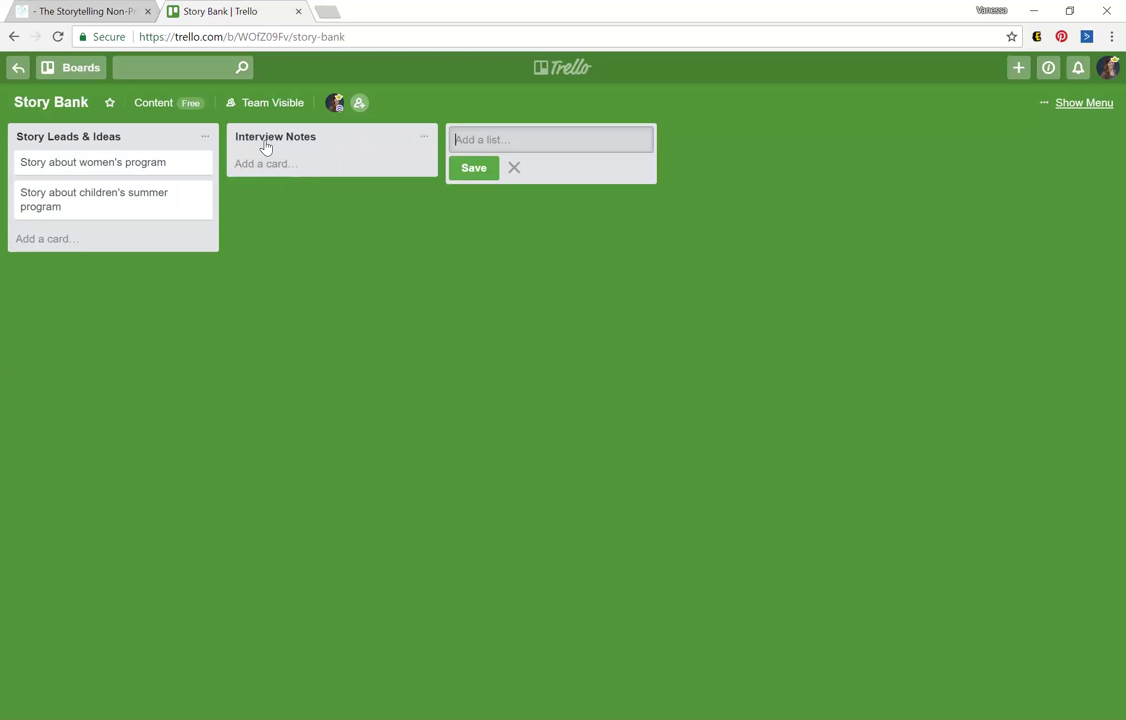
Add a card titled with the interviewee's name to Interview Notes.
click(309, 167)
text(J)
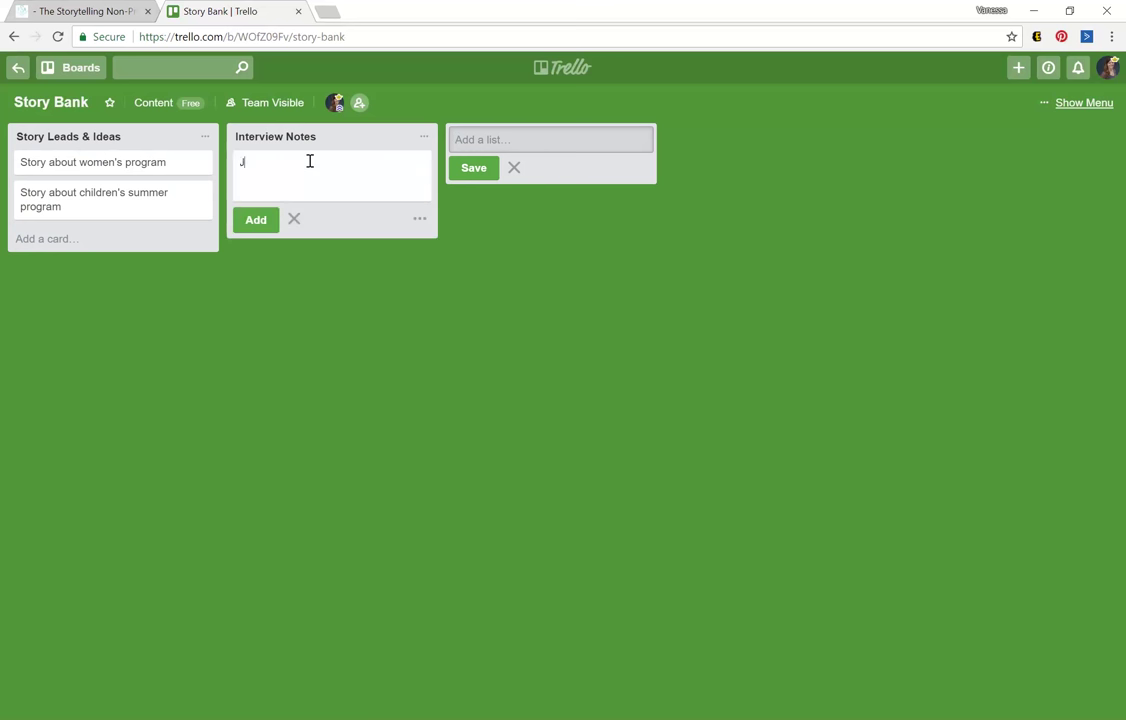
text(ane)
key(Return)
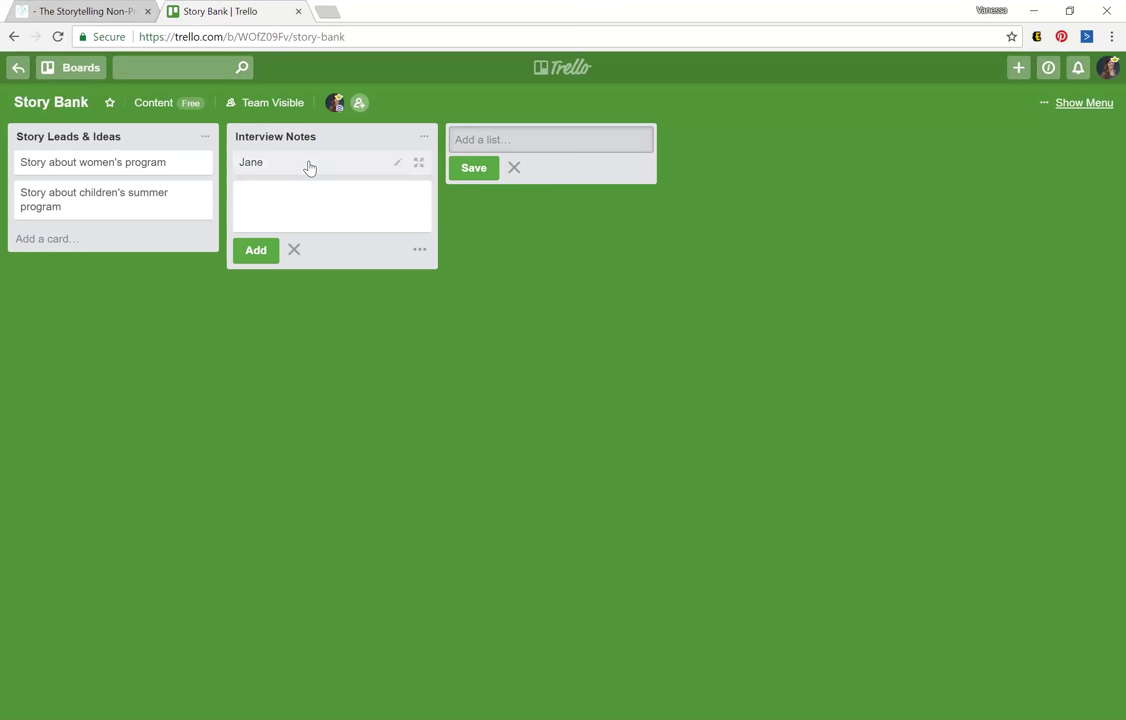
click(292, 250)
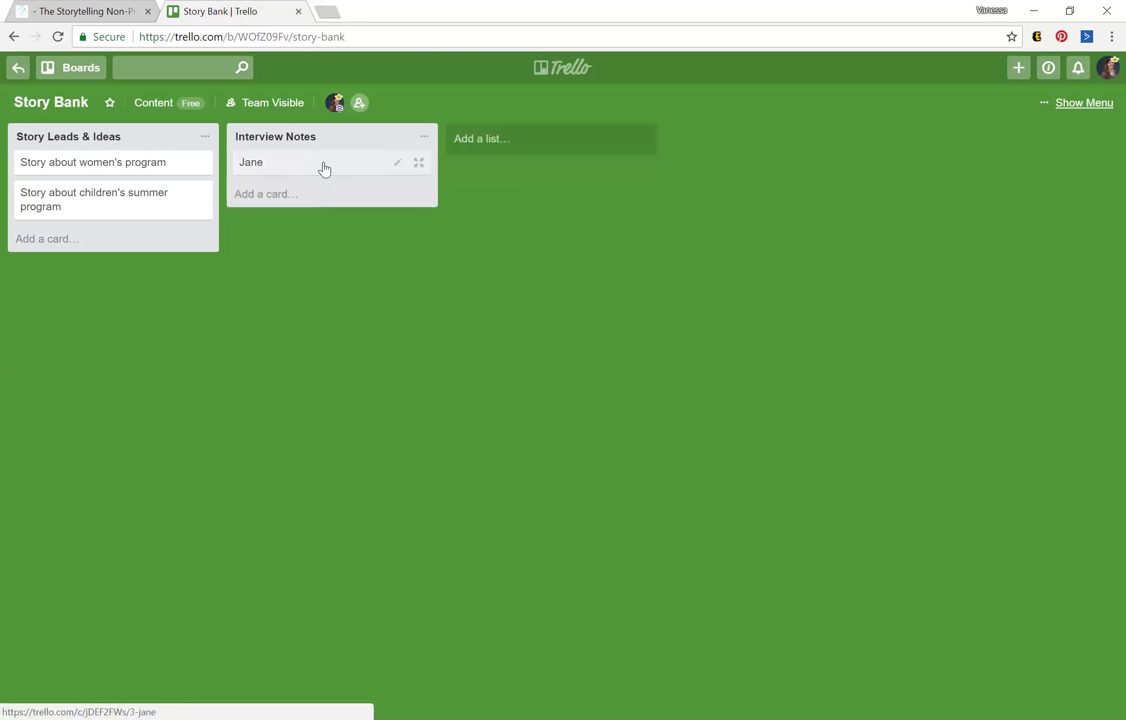
Open the interviewee card, review its Attach From options, save the empty description, and close it.
click(323, 165)
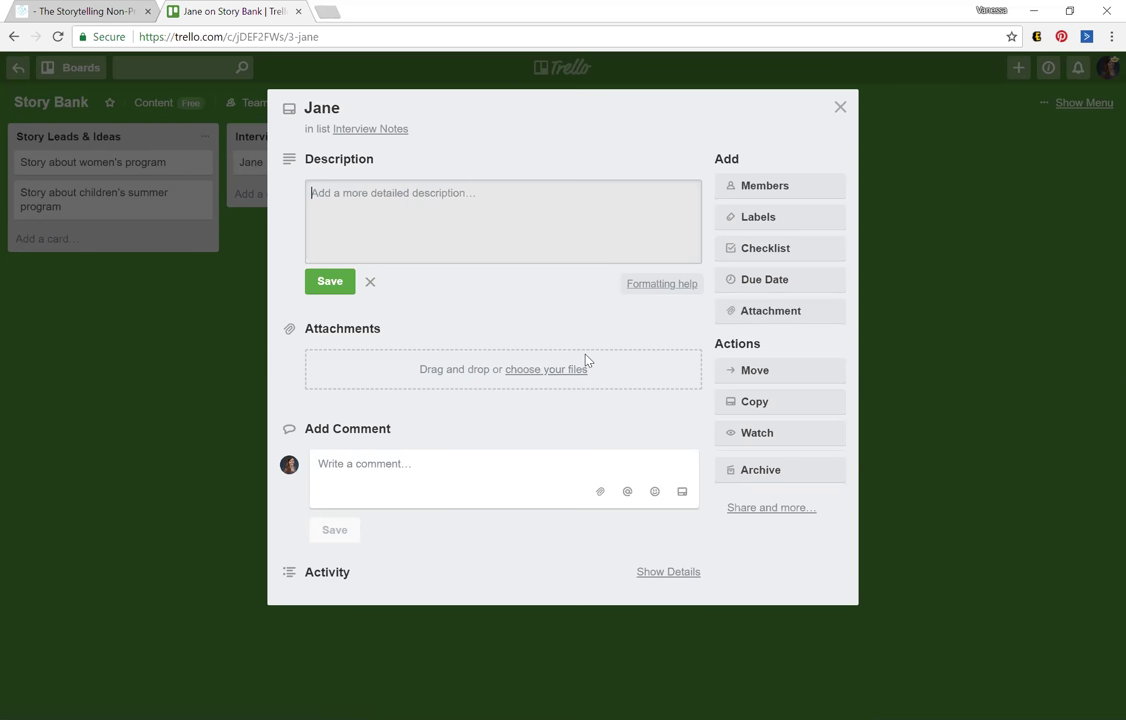
click(745, 316)
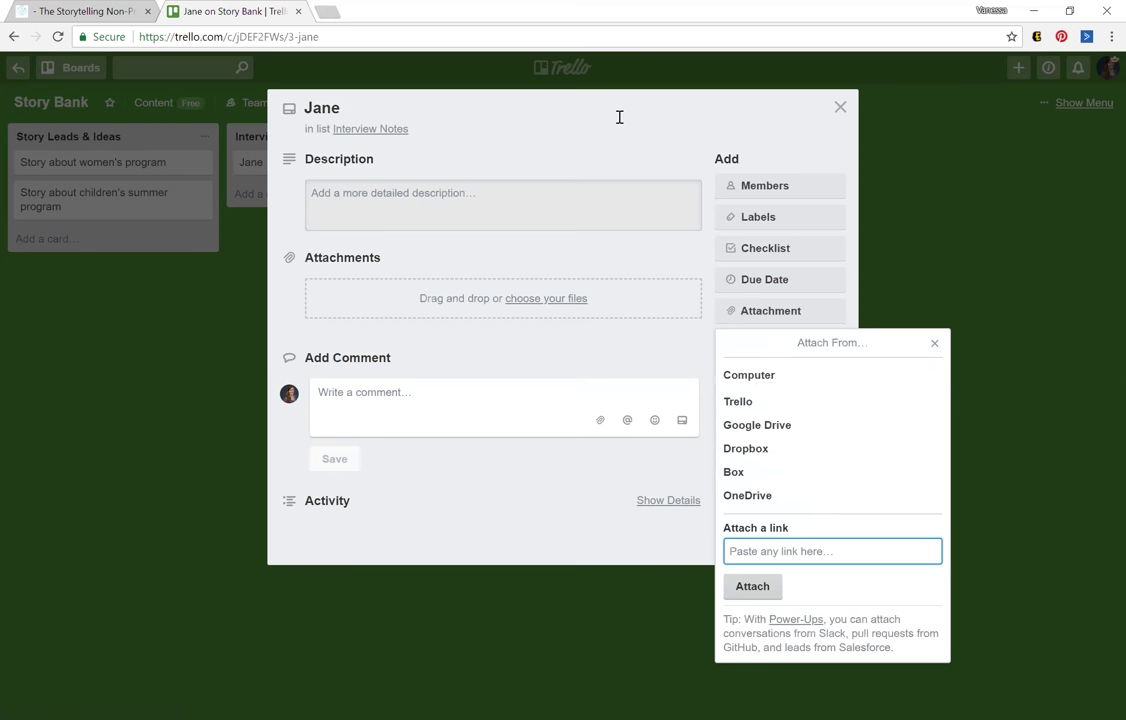
click(433, 215)
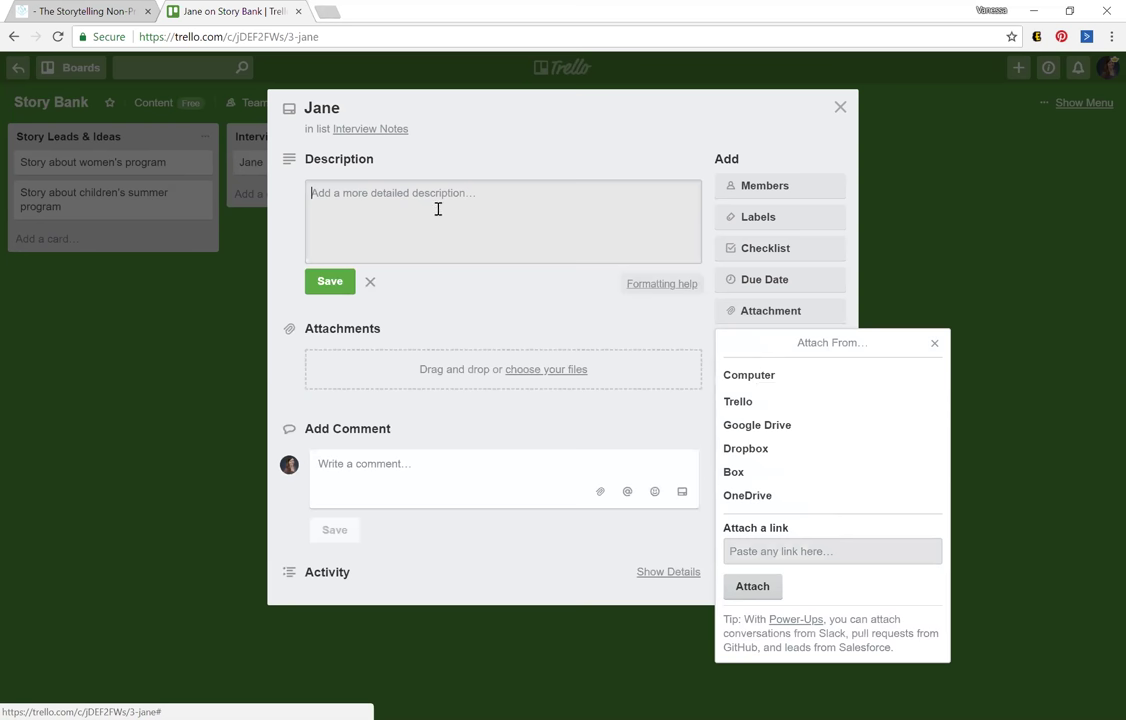
click(370, 282)
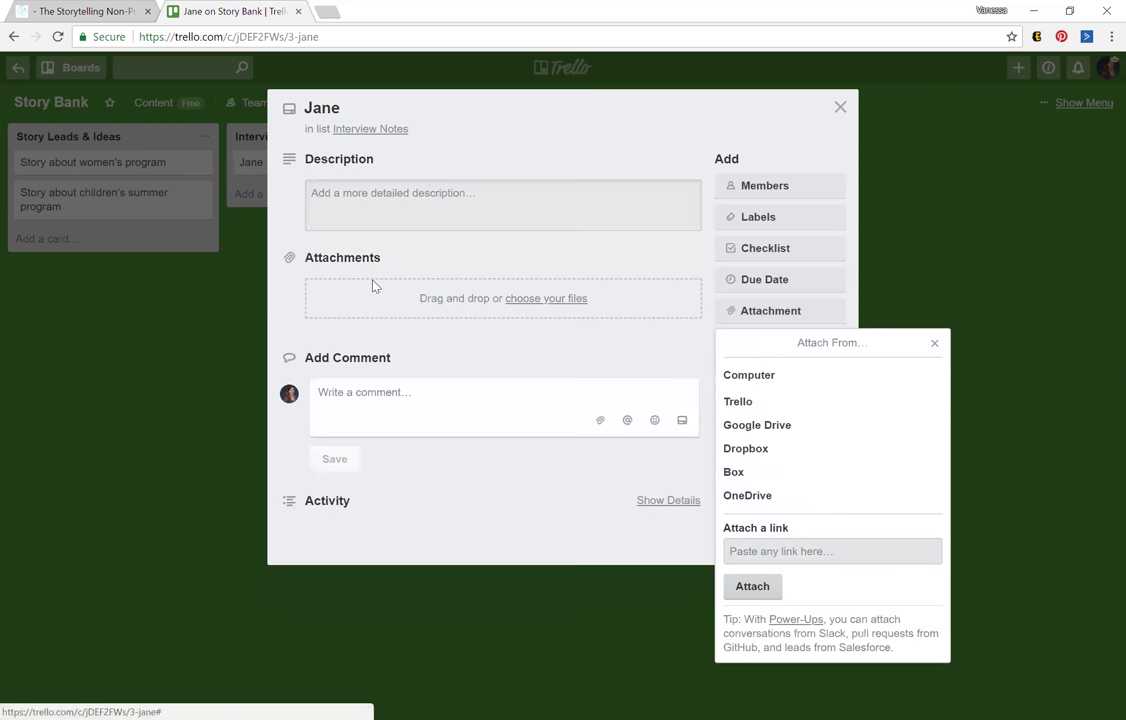
click(840, 108)
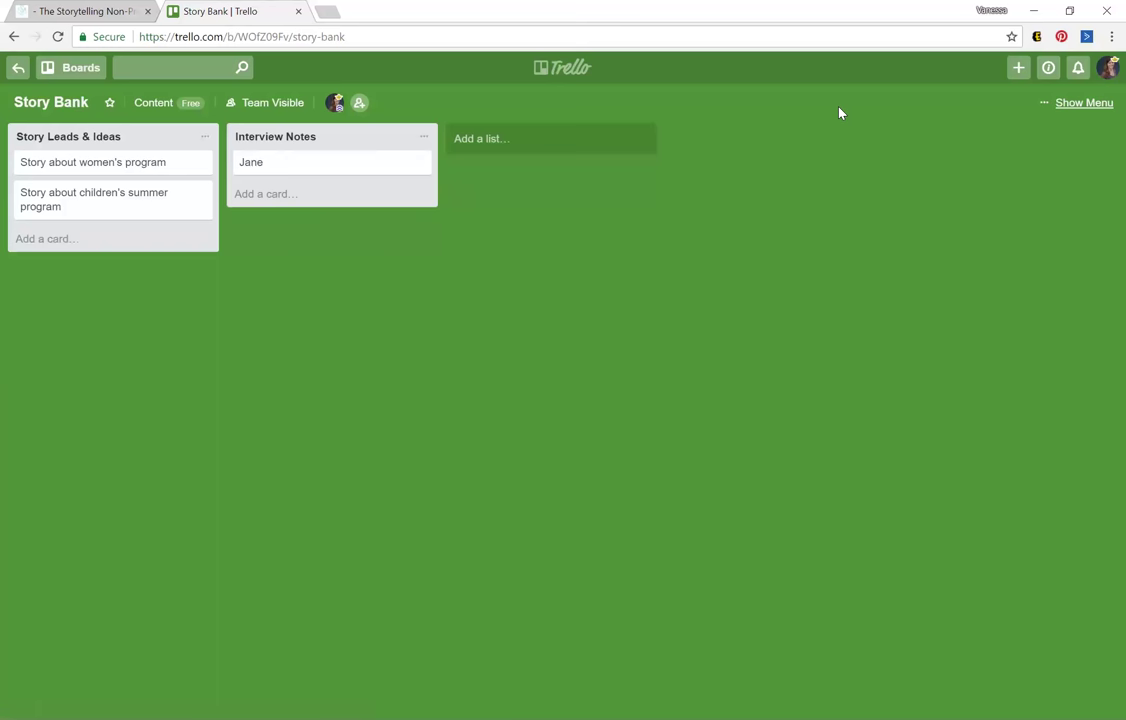
Create a third list named 'Stories in Progress'.
click(528, 139)
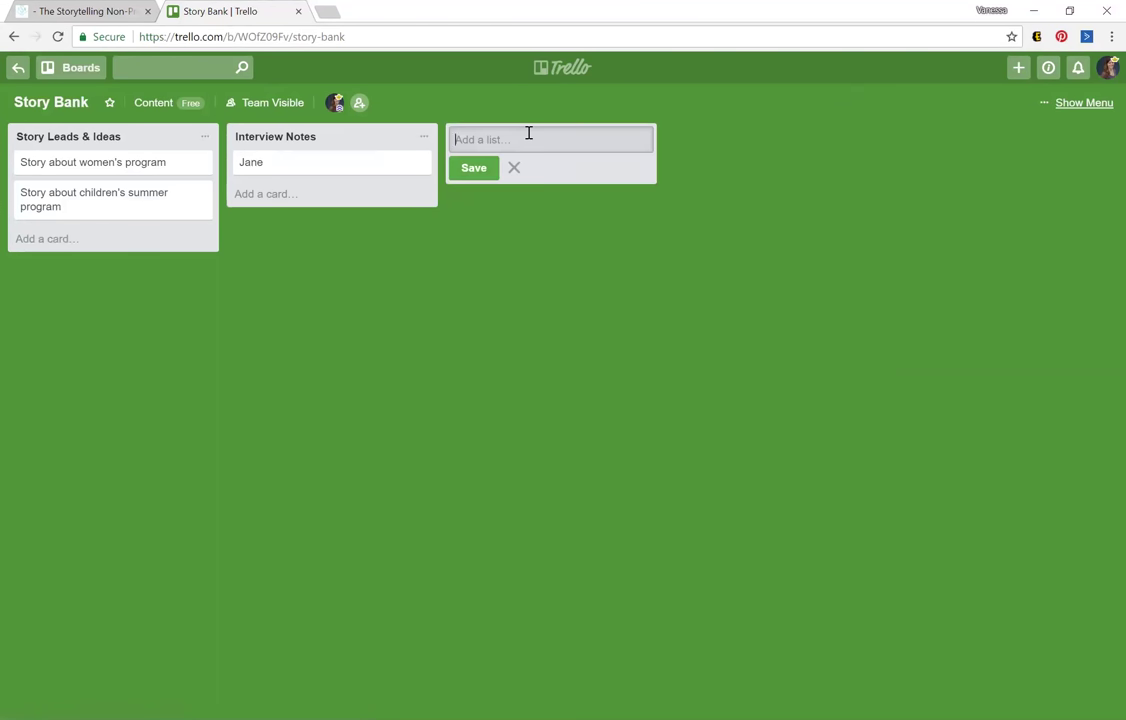
text(Stories in Progress)
key(Return)
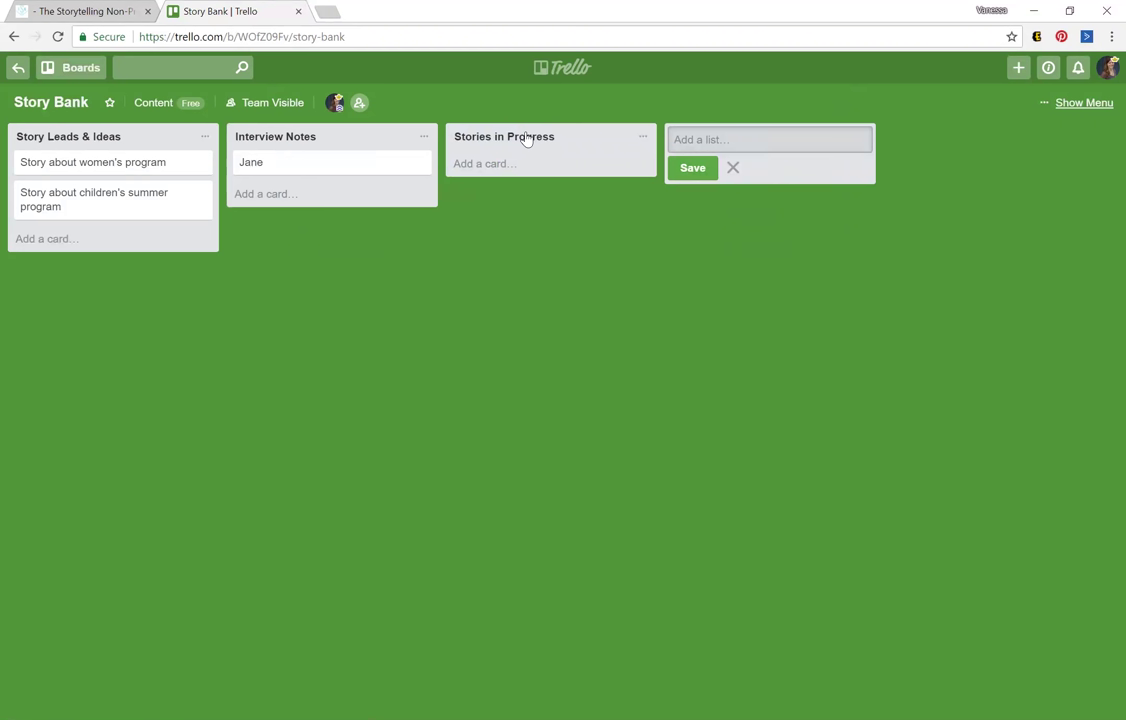
Add a card titled with the interviewee's name to Stories in Progress.
click(321, 163)
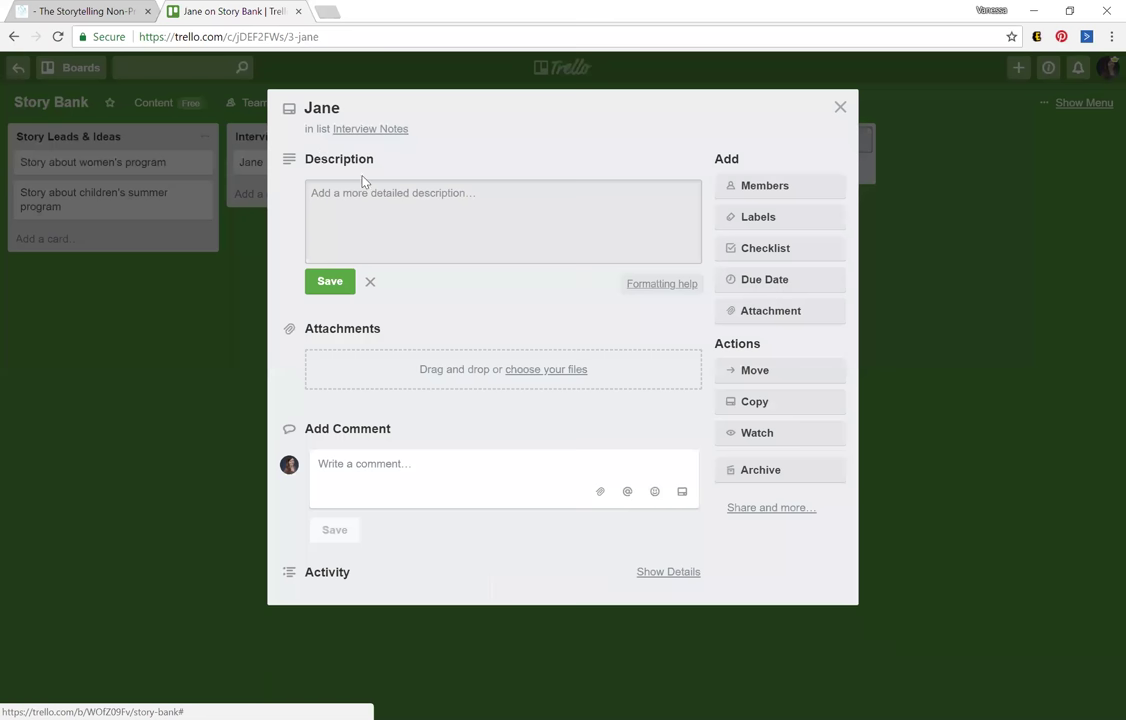
click(840, 108)
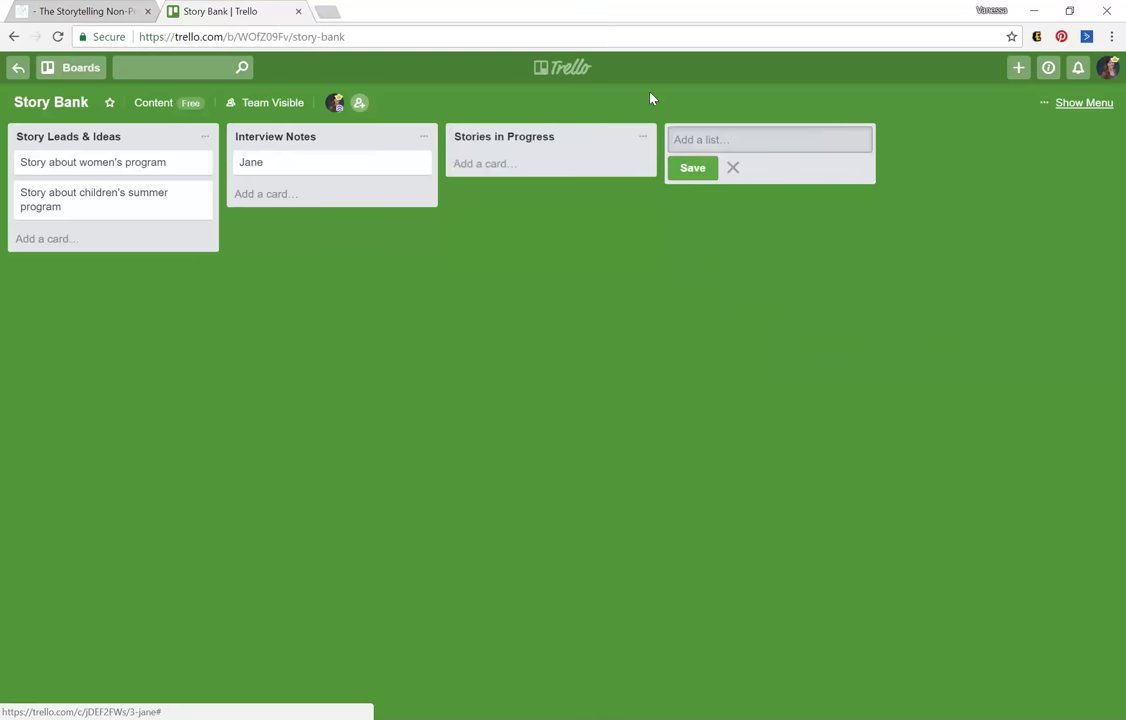
click(528, 164)
text(Jane)
key(Return)
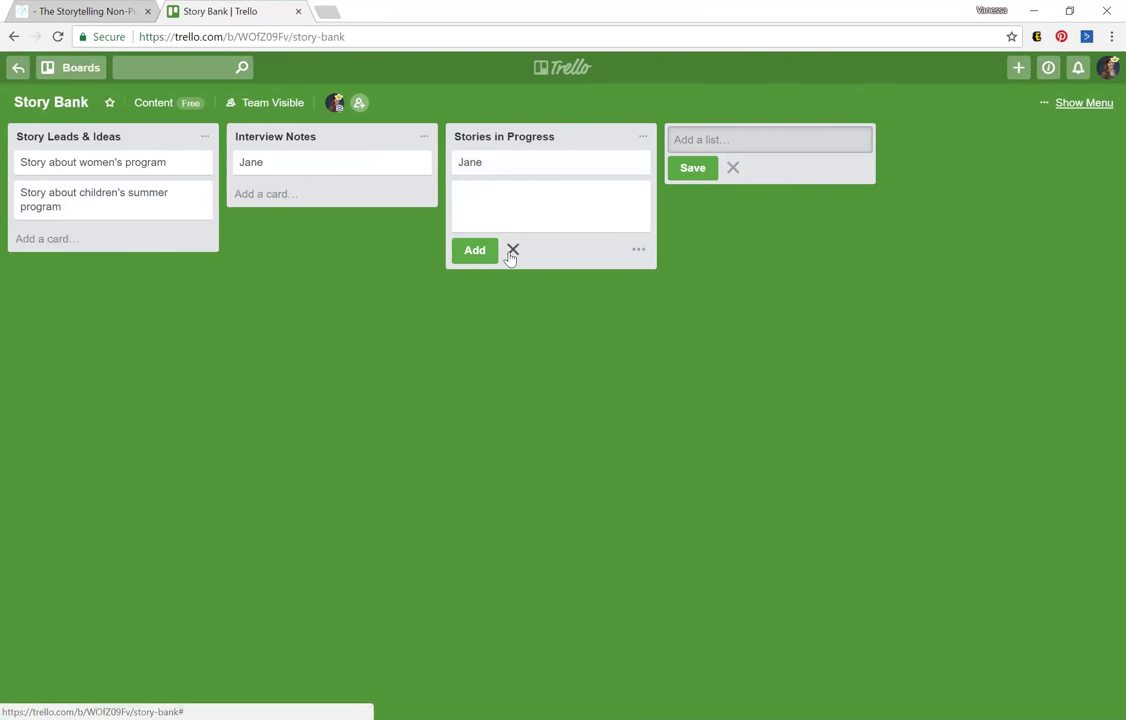
click(512, 250)
click(512, 170)
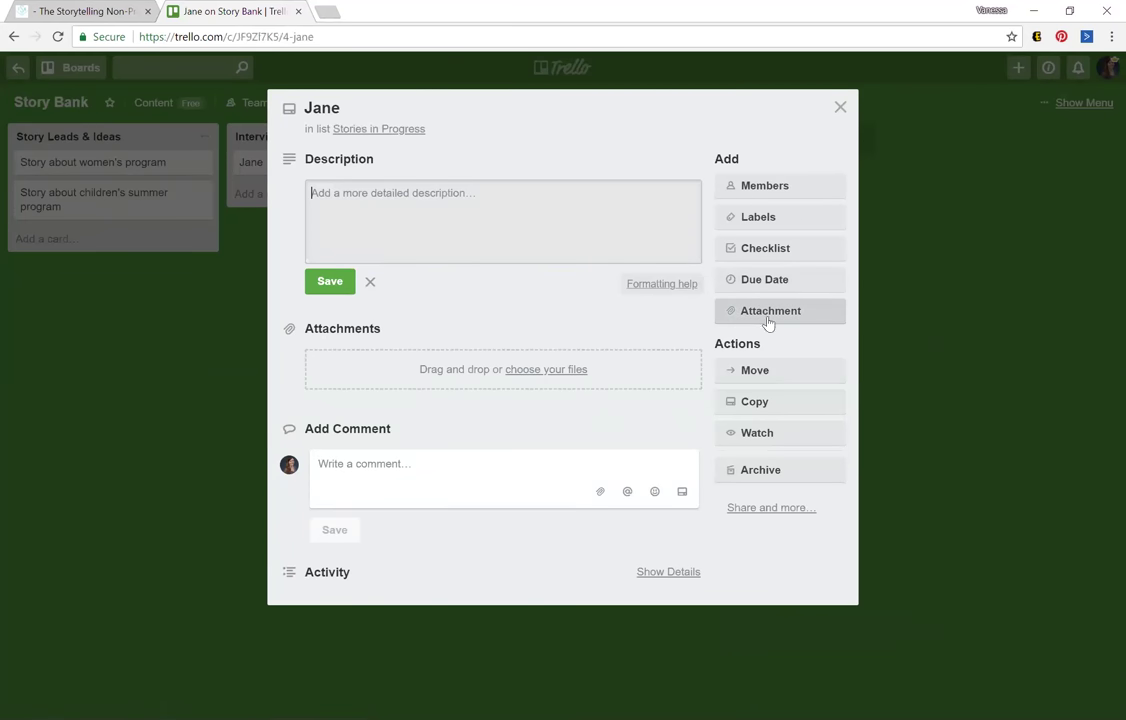
click(839, 107)
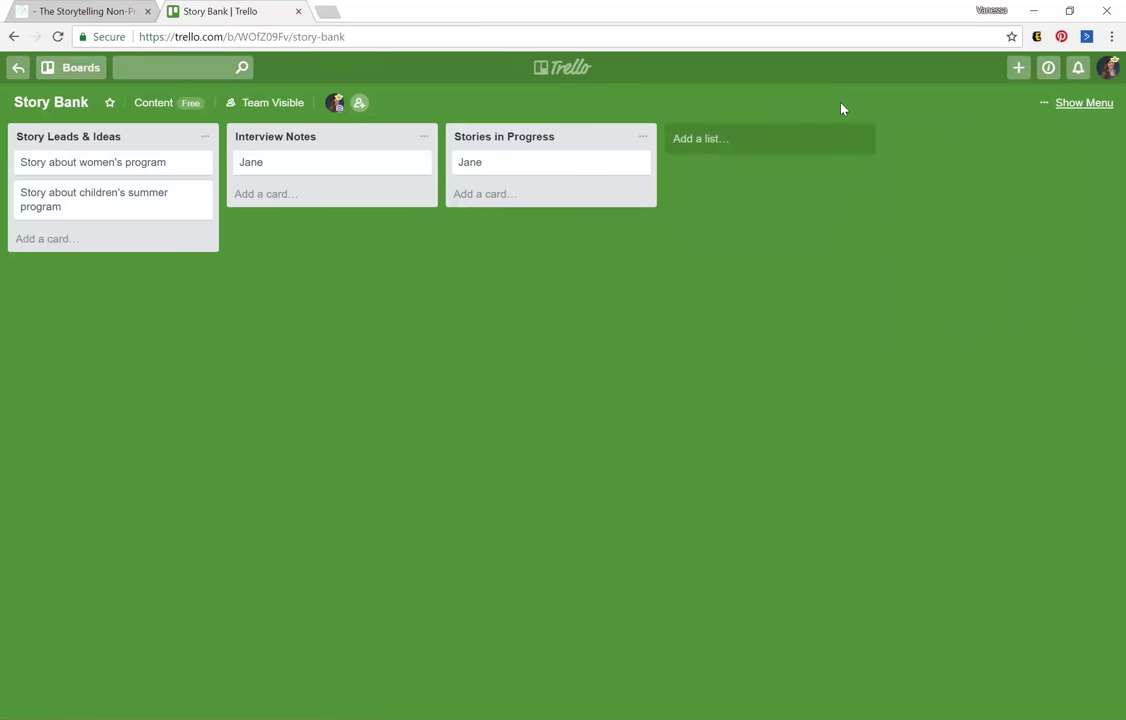
Create a fourth, empty list named 'Finished & Approved Stories'.
click(699, 145)
text(F)
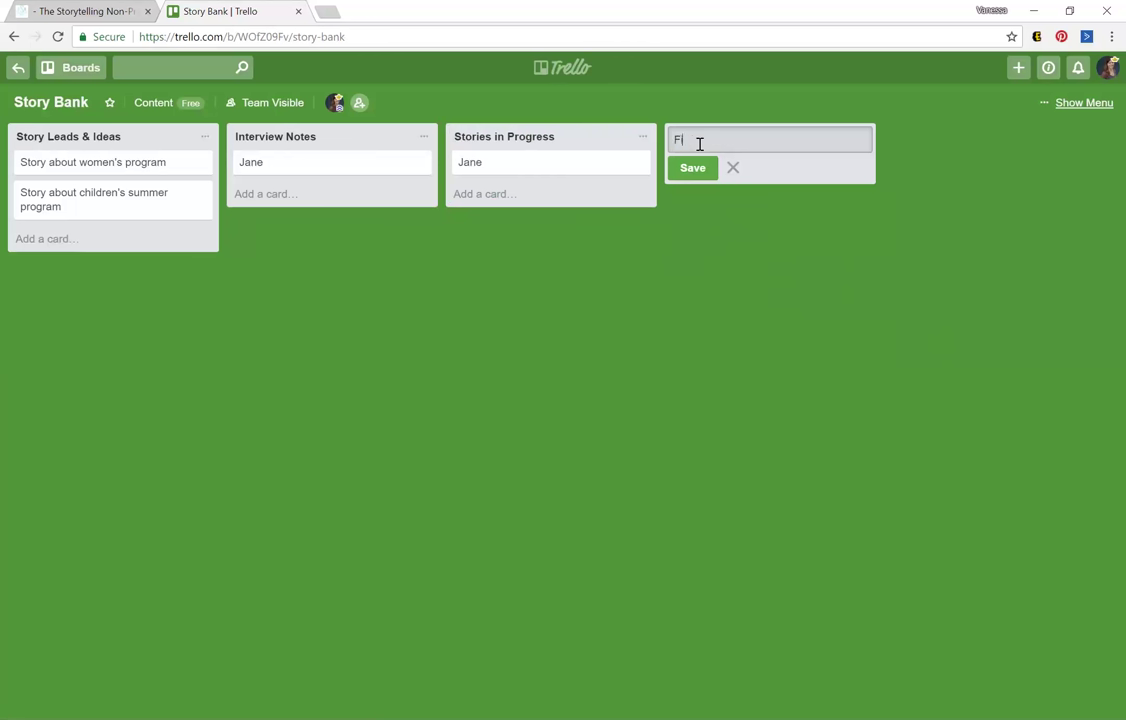
text(inished & Approved Stories)
key(Return)
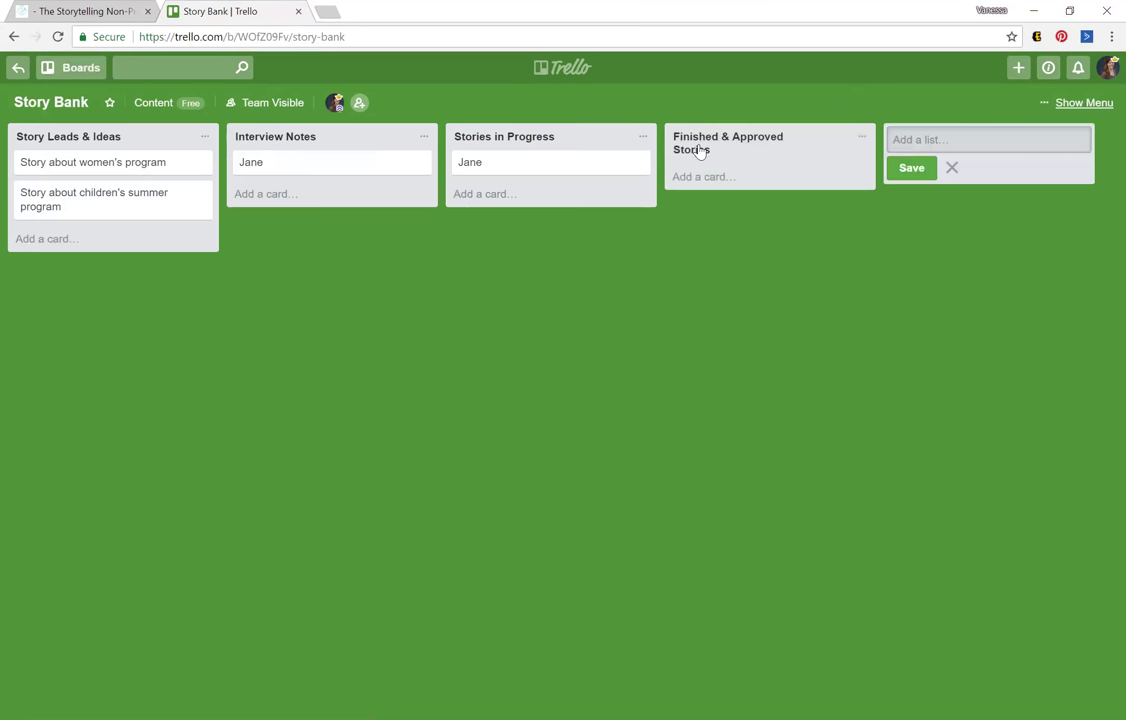
click(953, 168)
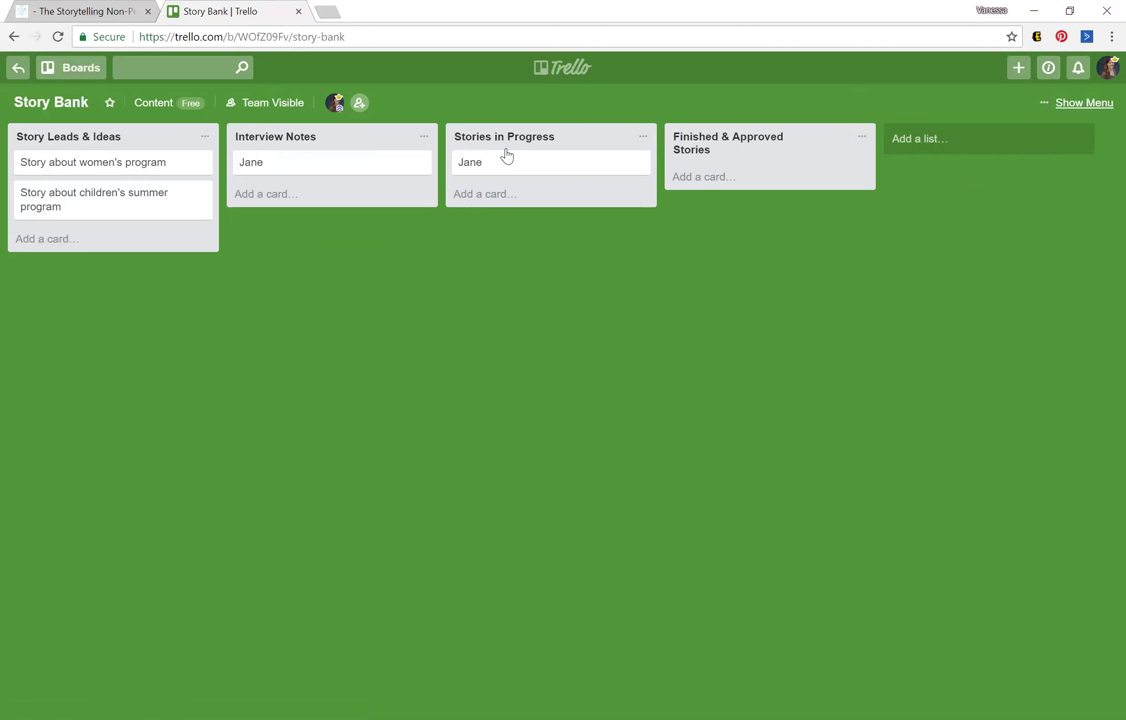
Drag the interviewee card from Stories in Progress into Finished & Approved Stories.
drag(500, 161, 724, 181)
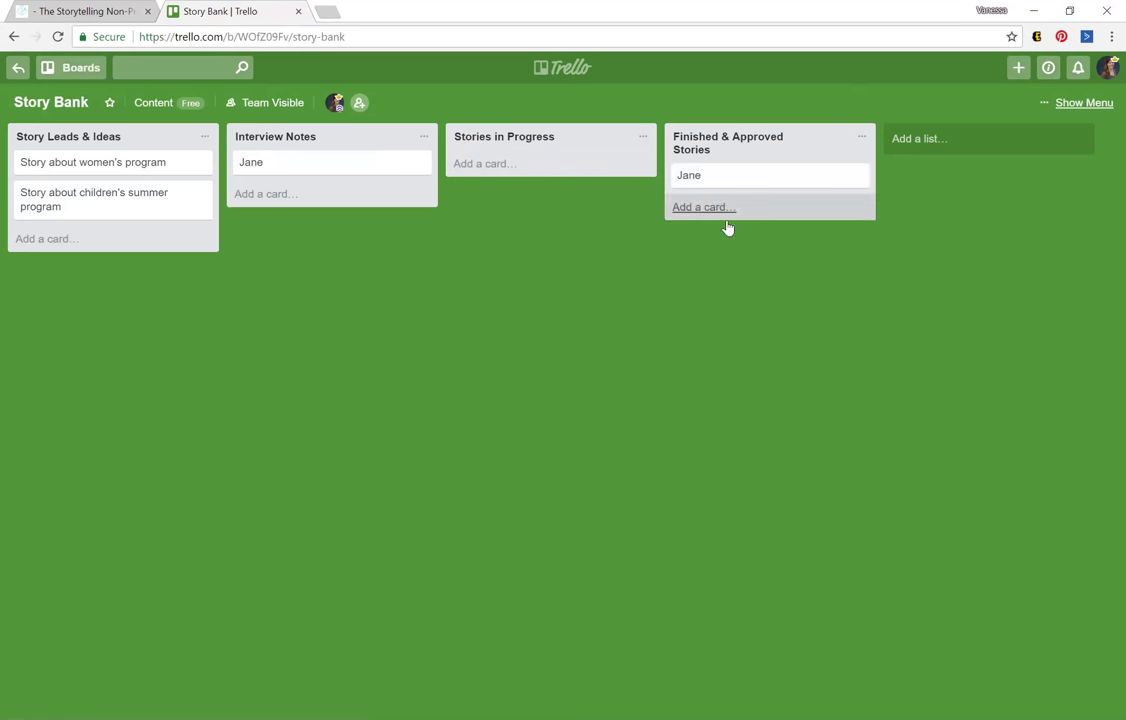